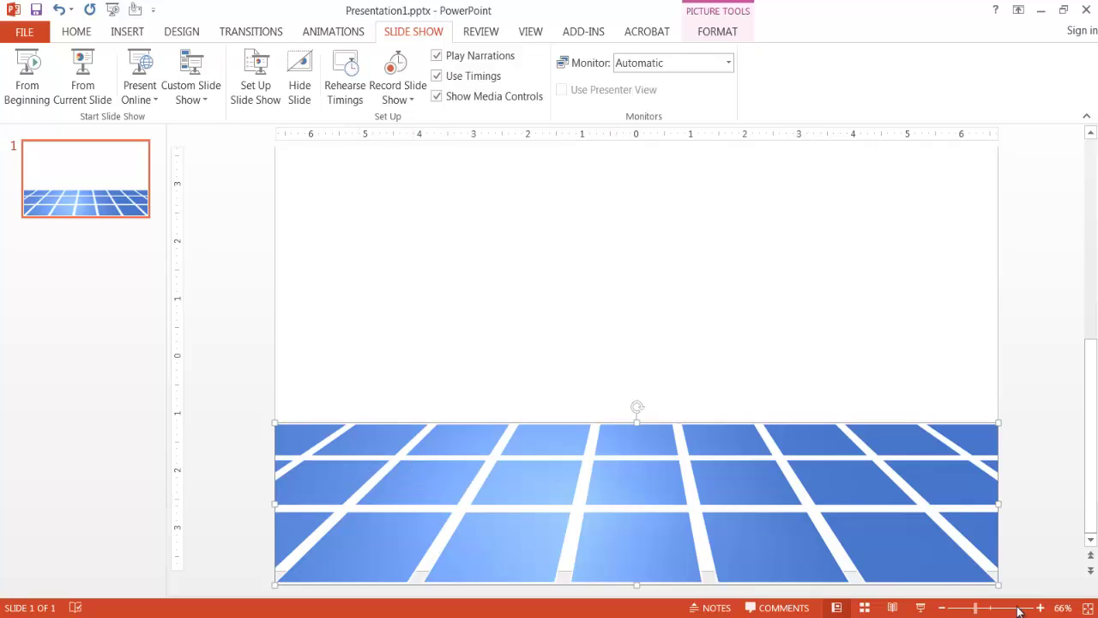
# - Preview the finished tile floor full screen, then delete the floor picture from the slide
pyautogui.click(920, 607)
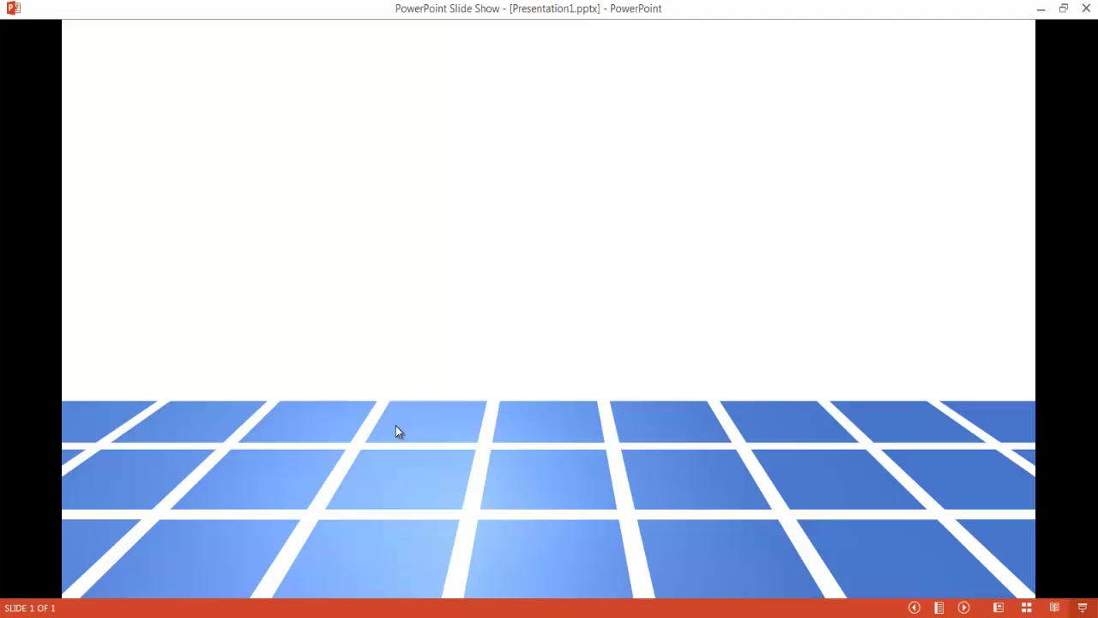
pyautogui.press('Escape')
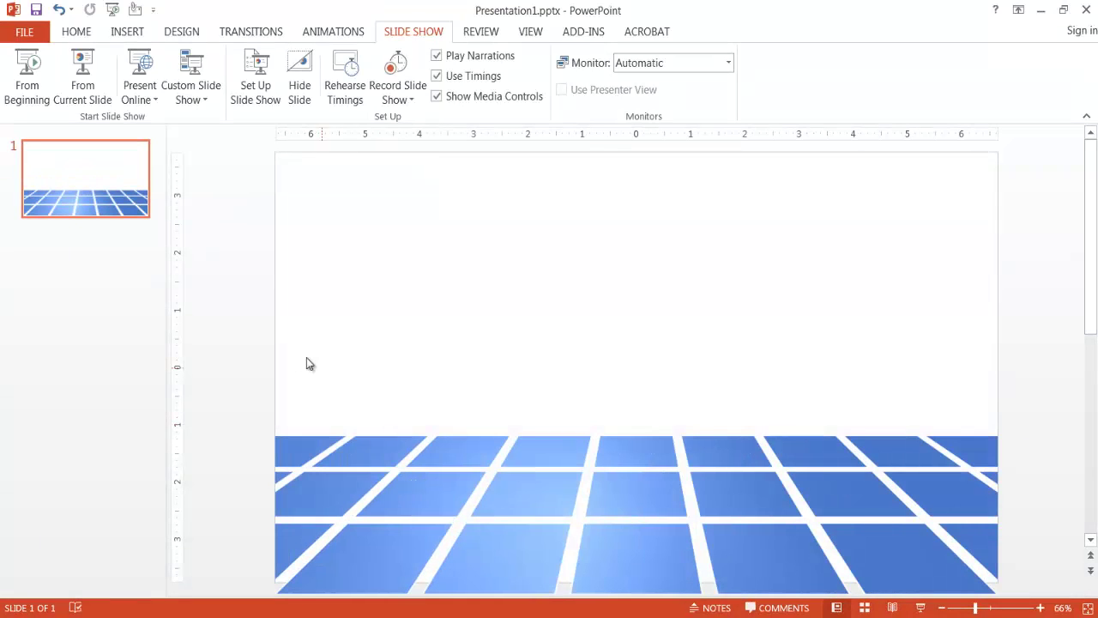
pyautogui.click(418, 483)
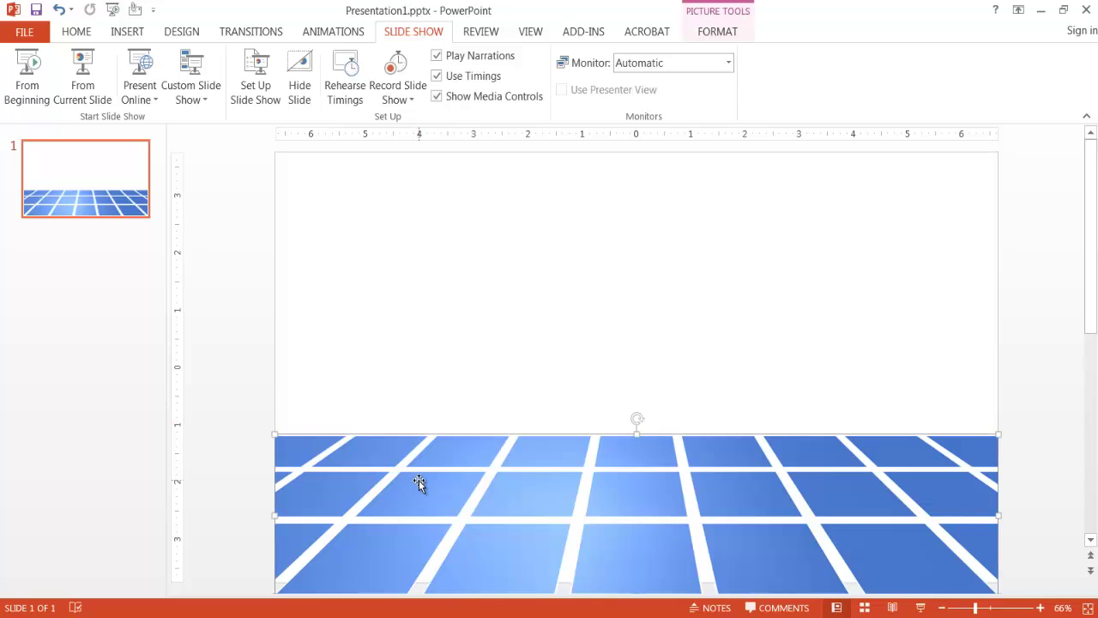
pyautogui.press('Delete')
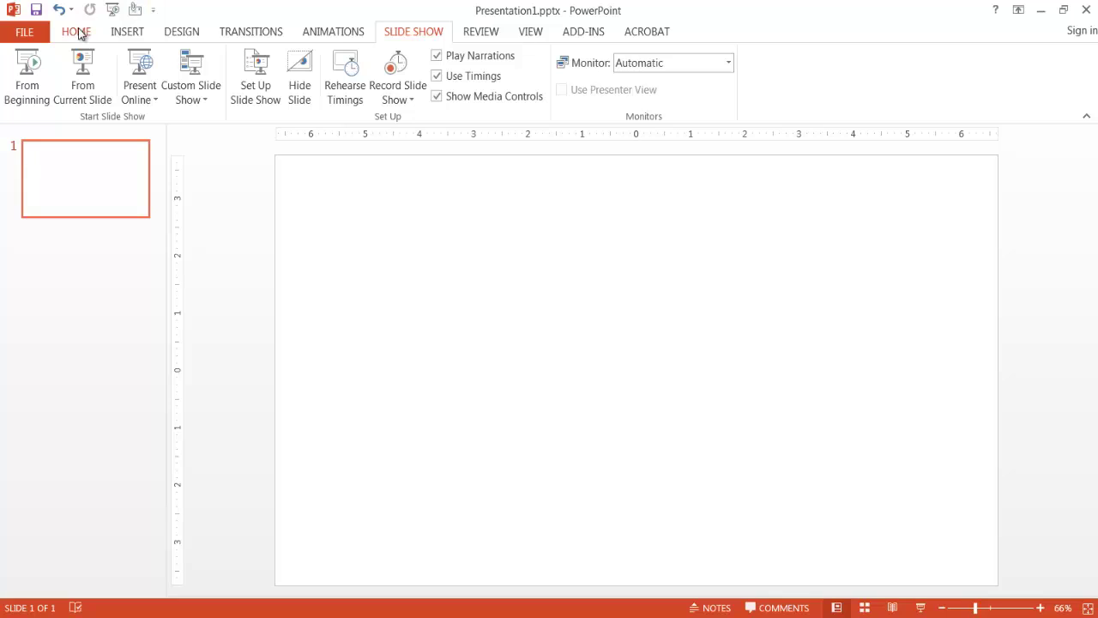
# - Draw a trial rectangle and delete it again, leaving the slide blank
pyautogui.click(127, 35)
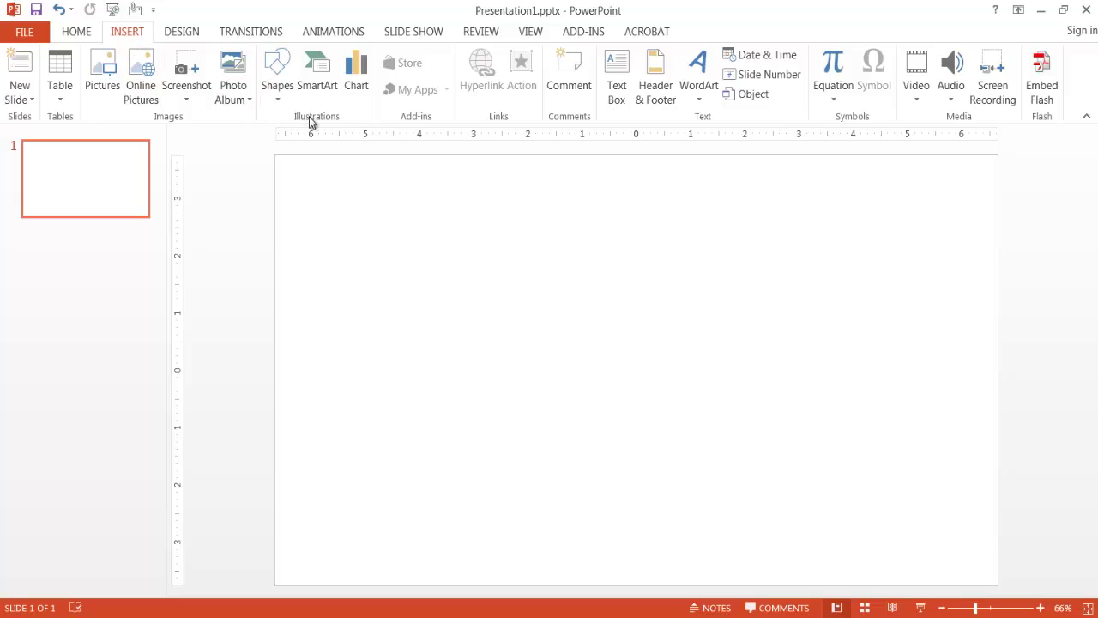
pyautogui.click(278, 96)
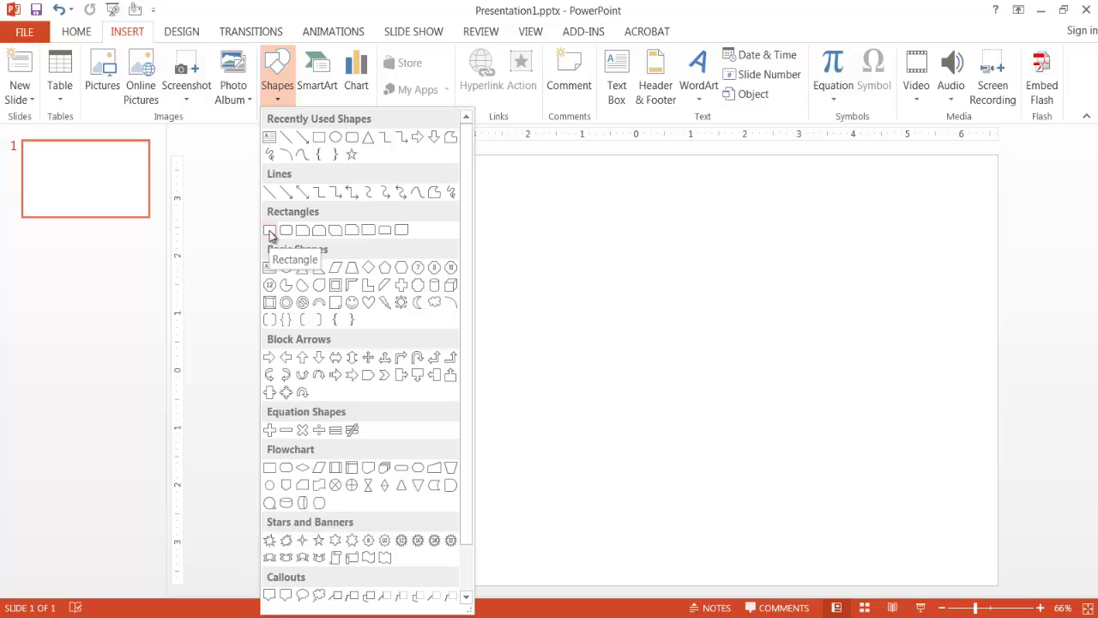
pyautogui.click(270, 231)
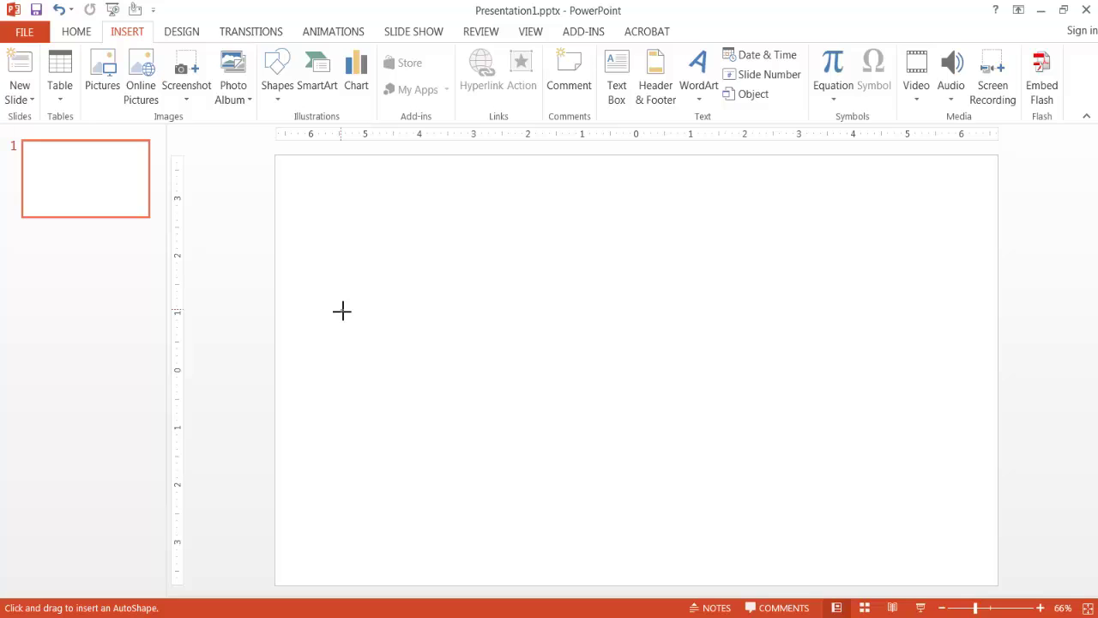
pyautogui.moveTo(342, 311)
pyautogui.mouseDown()
pyautogui.moveTo(429, 375)
pyautogui.moveTo(438, 410)
pyautogui.moveTo(424, 409)
pyautogui.moveTo(475, 417)
pyautogui.mouseUp()
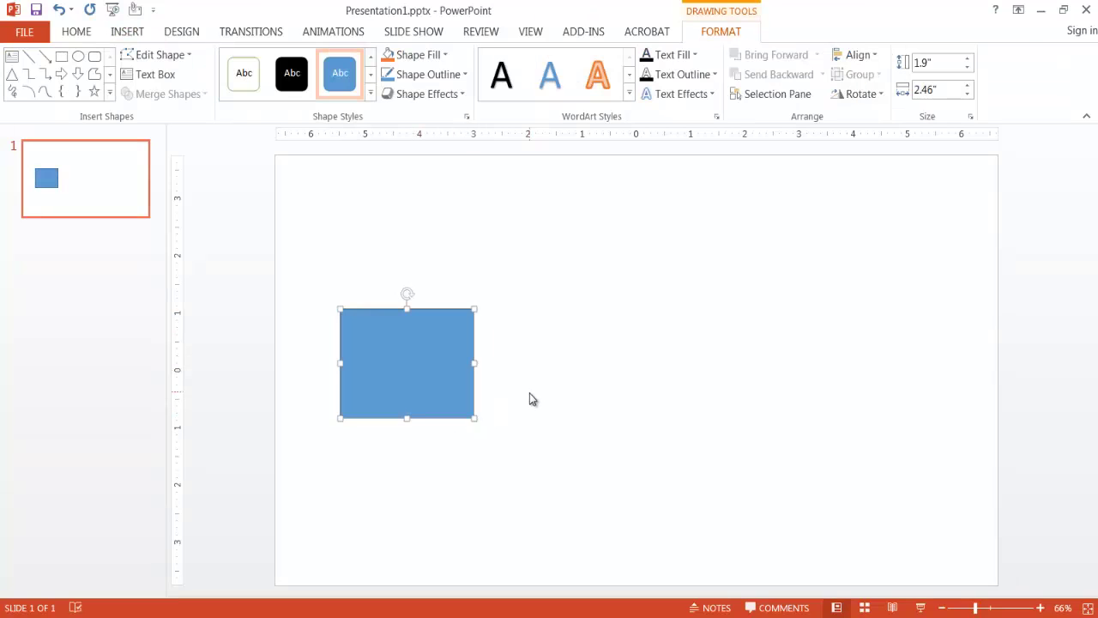
pyautogui.press('Delete')
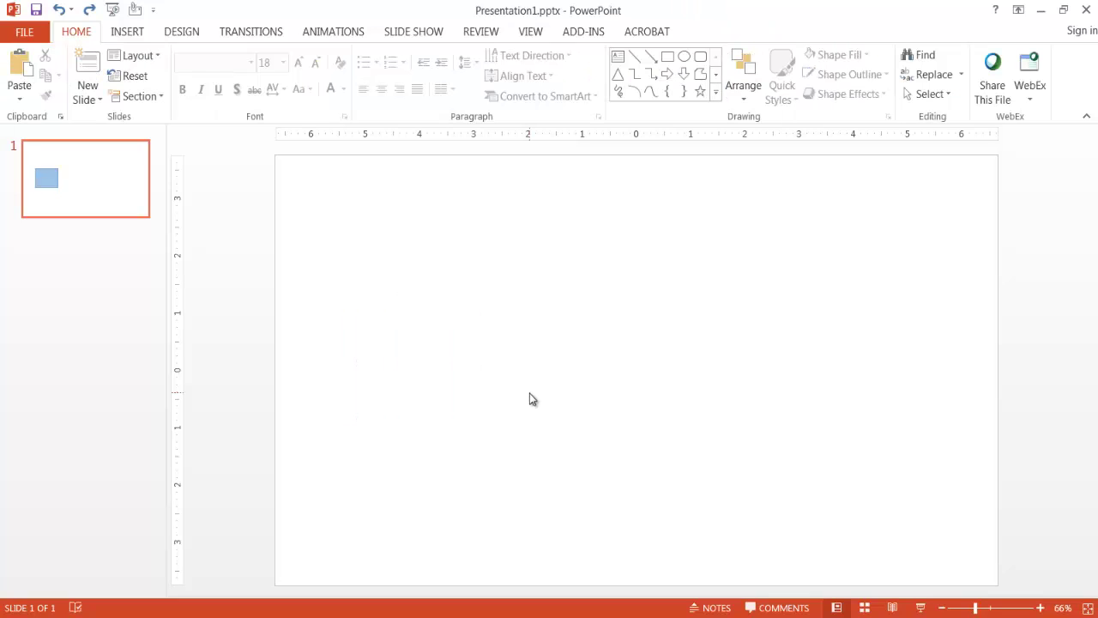
pyautogui.click(127, 31)
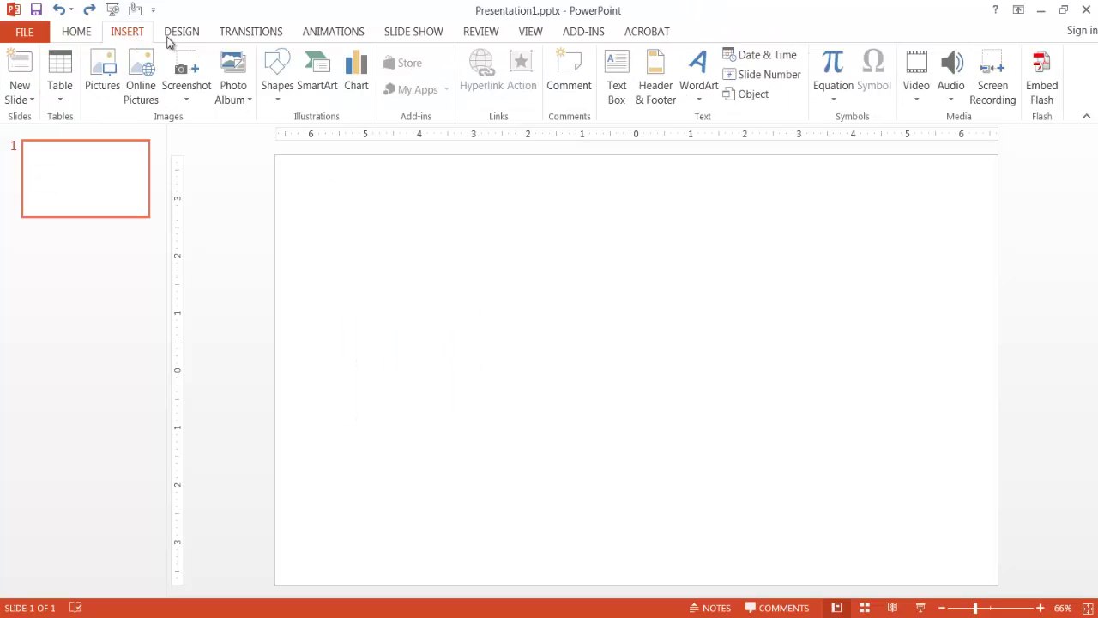
# - Draw a 1.14-inch blue square and place a Ctrl+D copy right beside it
pyautogui.click(277, 91)
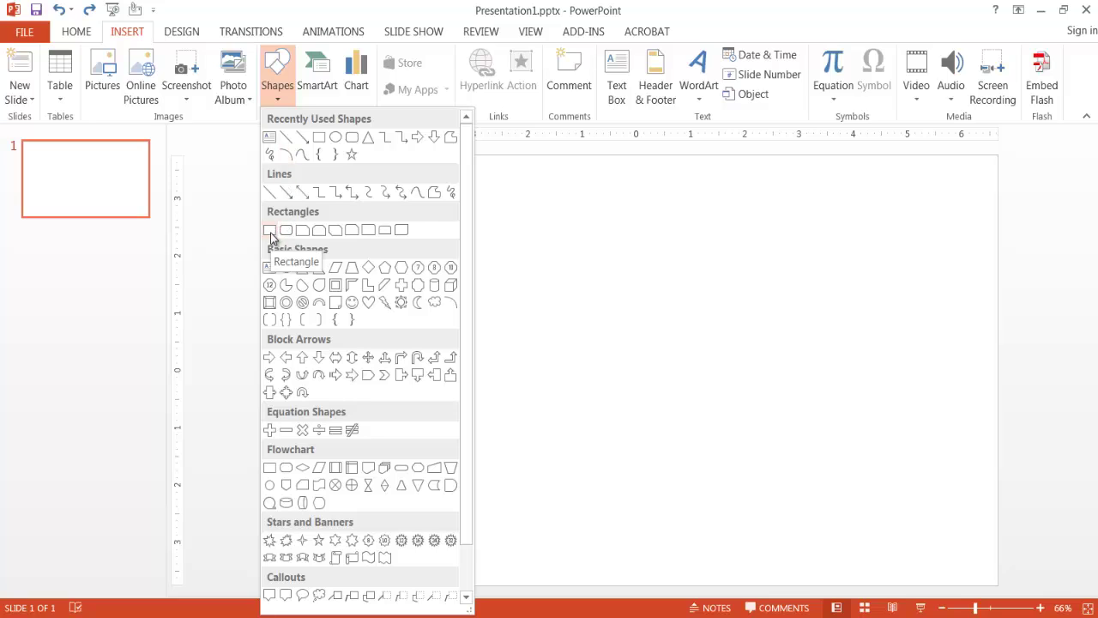
pyautogui.click(270, 232)
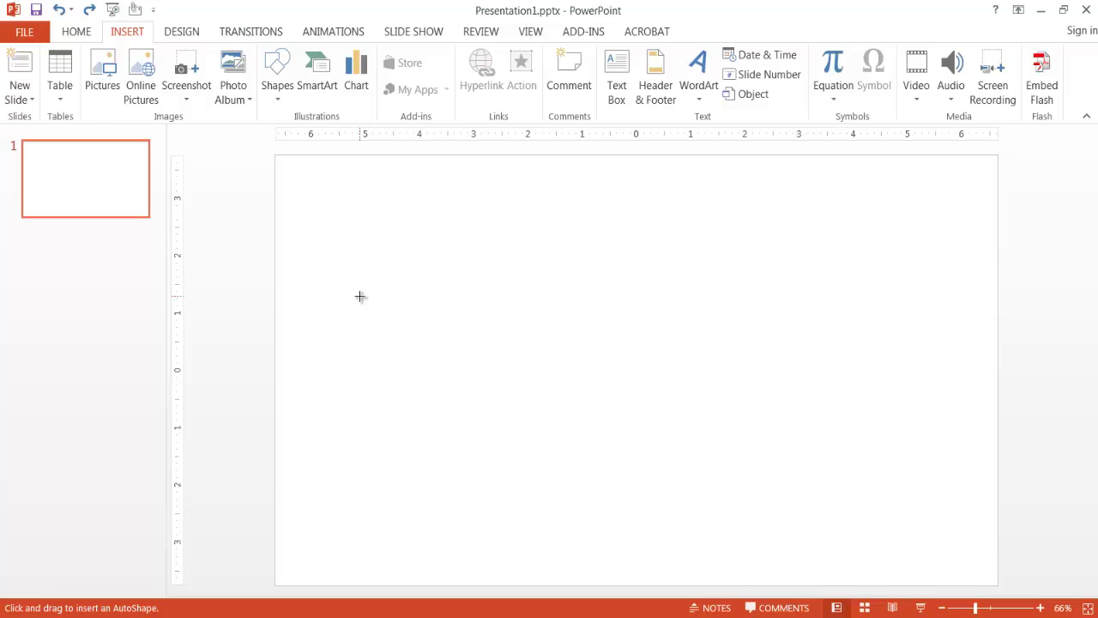
pyautogui.moveTo(334, 282); pyautogui.dragTo(418, 355)
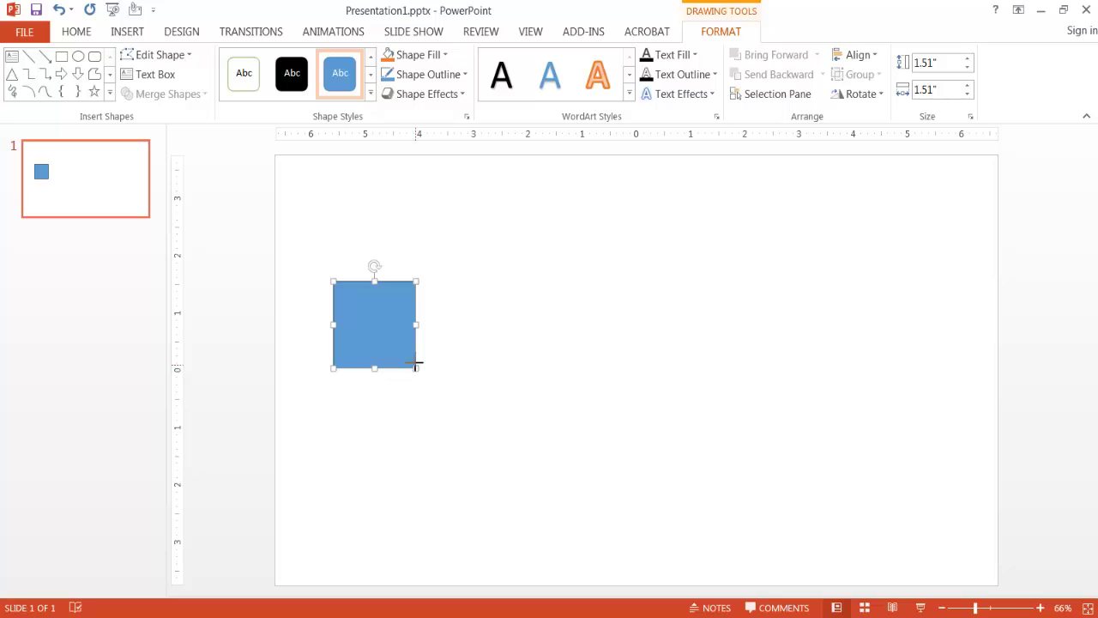
pyautogui.moveTo(415, 364); pyautogui.dragTo(362, 382)
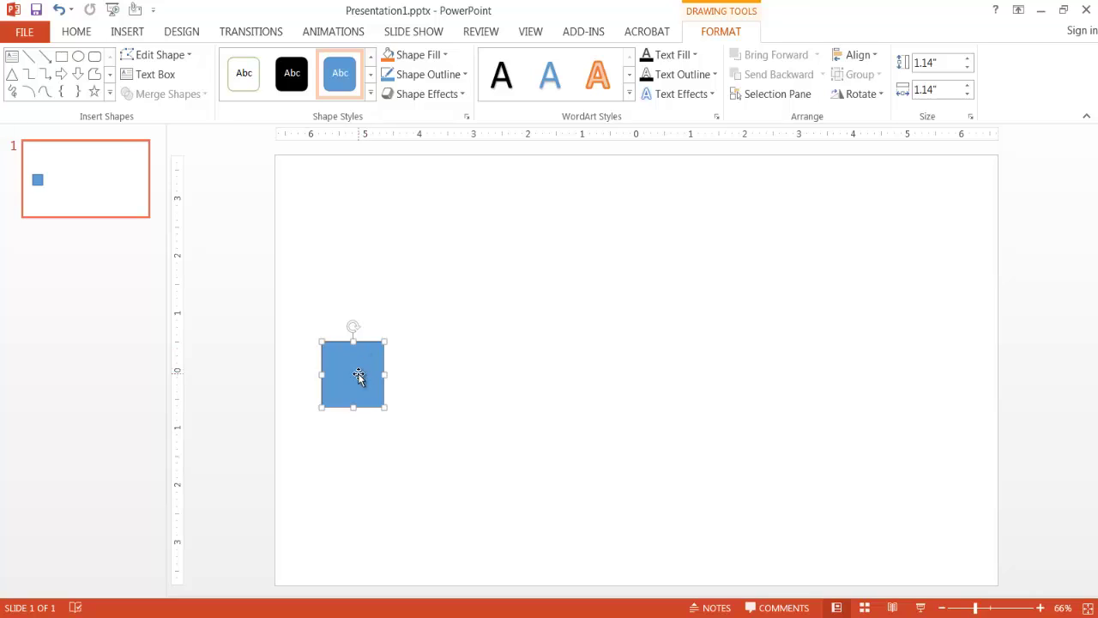
pyautogui.hotkey('ctrl', 'd')
pyautogui.moveTo(370, 379); pyautogui.dragTo(416, 368)
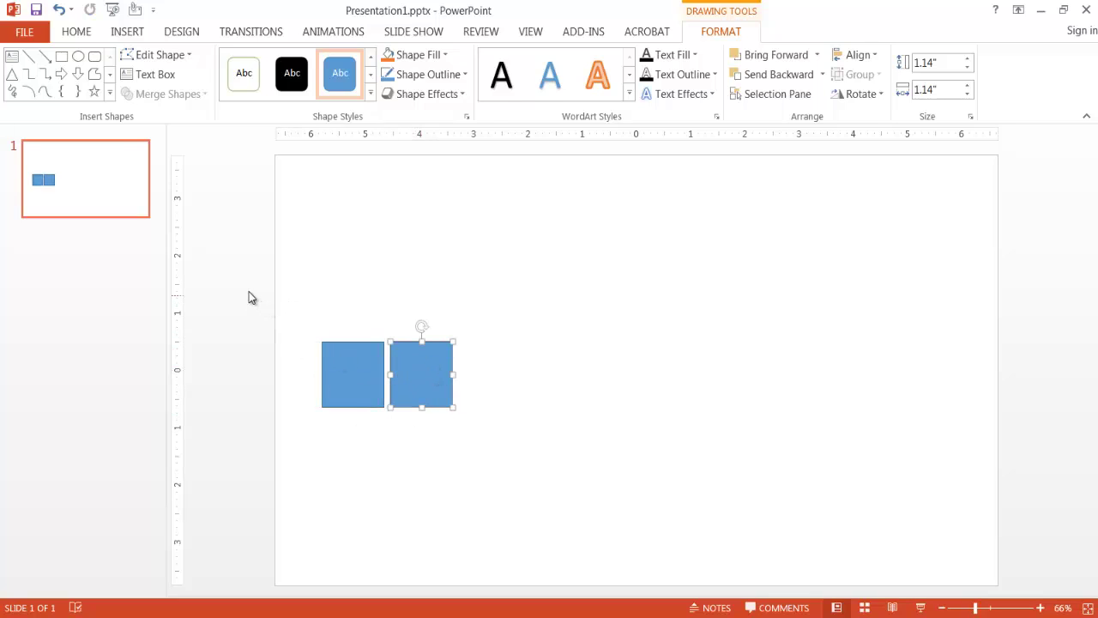
# - Duplicate the pair, then the four squares, to build a row of eight
pyautogui.moveTo(248, 297); pyautogui.dragTo(518, 452)
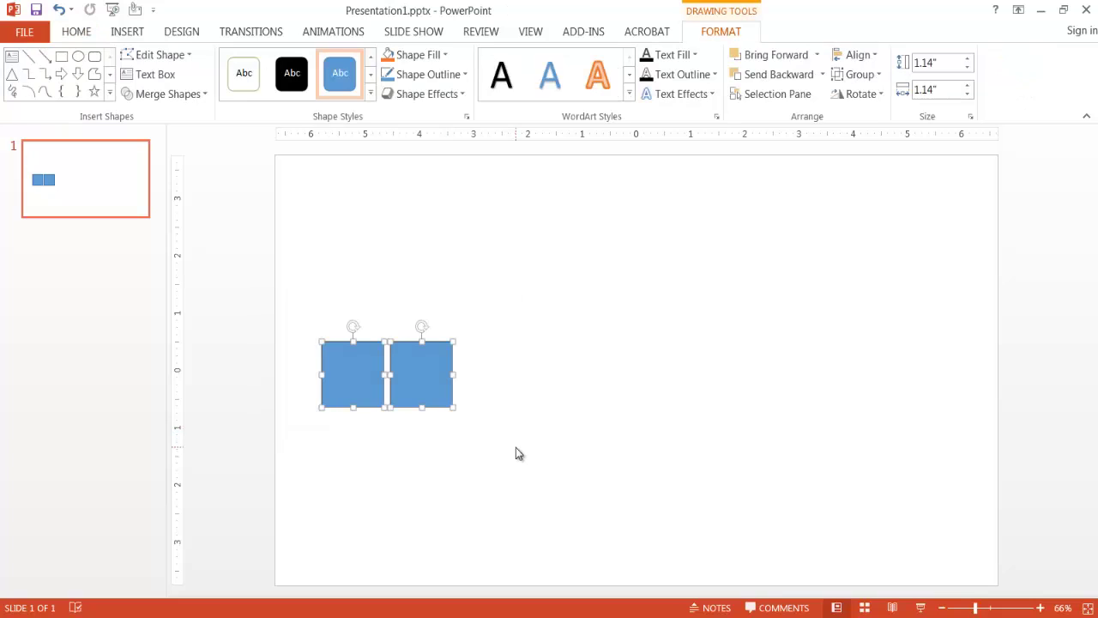
pyautogui.hotkey('ctrl', 'd')
pyautogui.moveTo(394, 385); pyautogui.dragTo(552, 367)
pyautogui.moveTo(253, 297)
pyautogui.mouseDown()
pyautogui.moveTo(330, 351)
pyautogui.moveTo(631, 435)
pyautogui.mouseUp()
pyautogui.hotkey('ctrl', 'd')
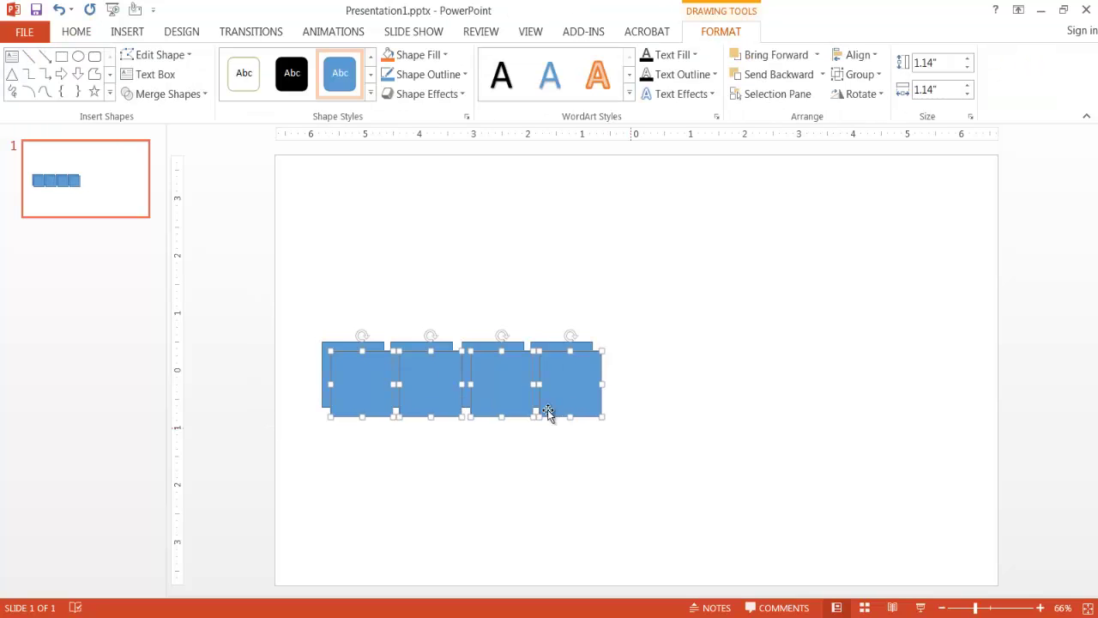
pyautogui.moveTo(574, 391); pyautogui.dragTo(763, 377)
# - Shift the row left, copy the last two squares onto its end for ten, and select all ten
pyautogui.moveTo(235, 285); pyautogui.dragTo(937, 463)
pyautogui.moveTo(356, 372); pyautogui.dragTo(331, 372)
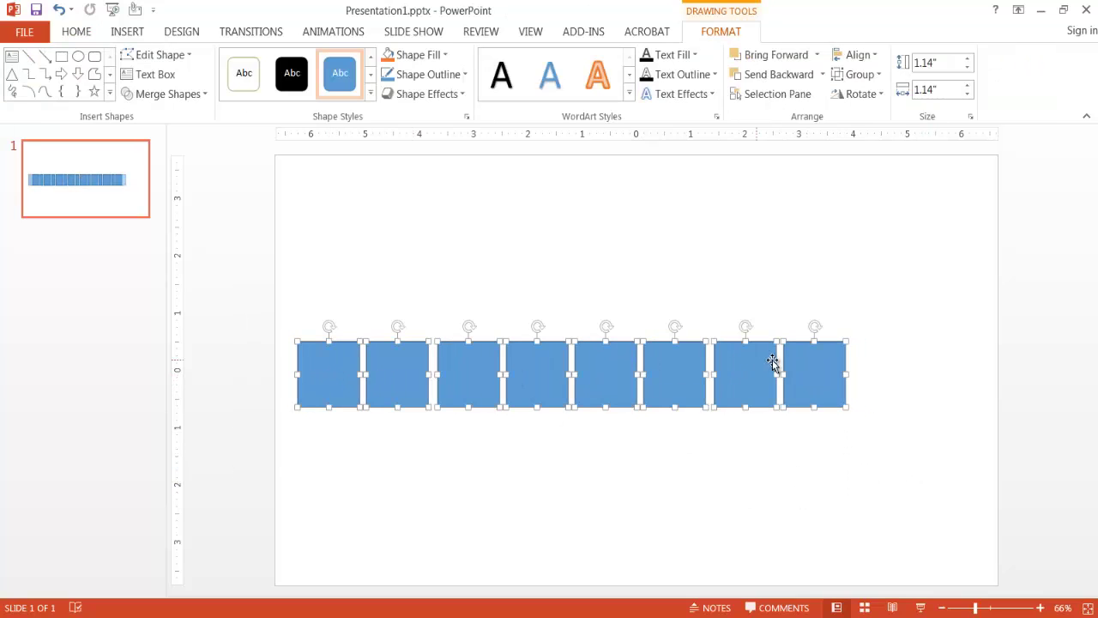
pyautogui.click(857, 443)
pyautogui.moveTo(890, 441); pyautogui.dragTo(702, 316)
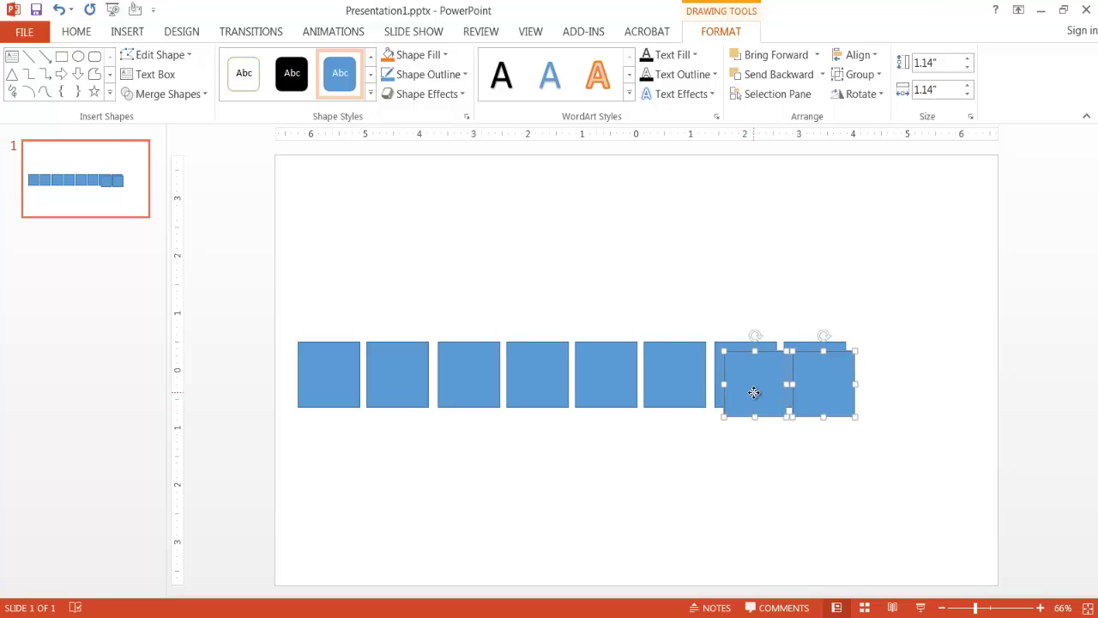
pyautogui.moveTo(752, 387); pyautogui.dragTo(876, 383)
pyautogui.click(818, 449)
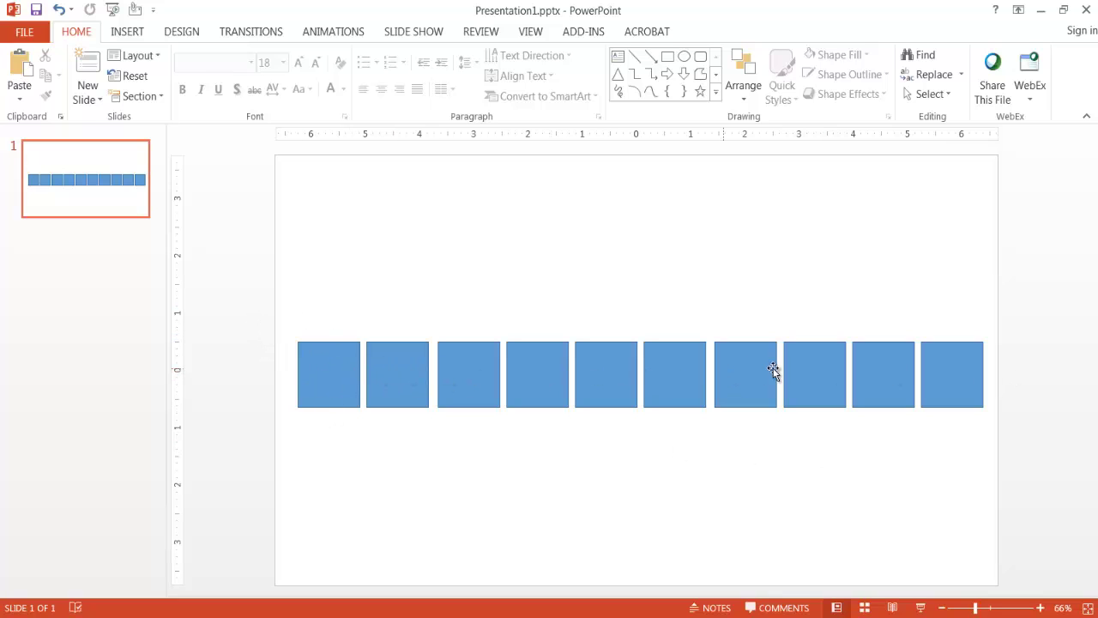
pyautogui.moveTo(249, 298)
pyautogui.mouseDown()
pyautogui.moveTo(400, 427)
pyautogui.moveTo(1003, 447)
pyautogui.mouseUp()
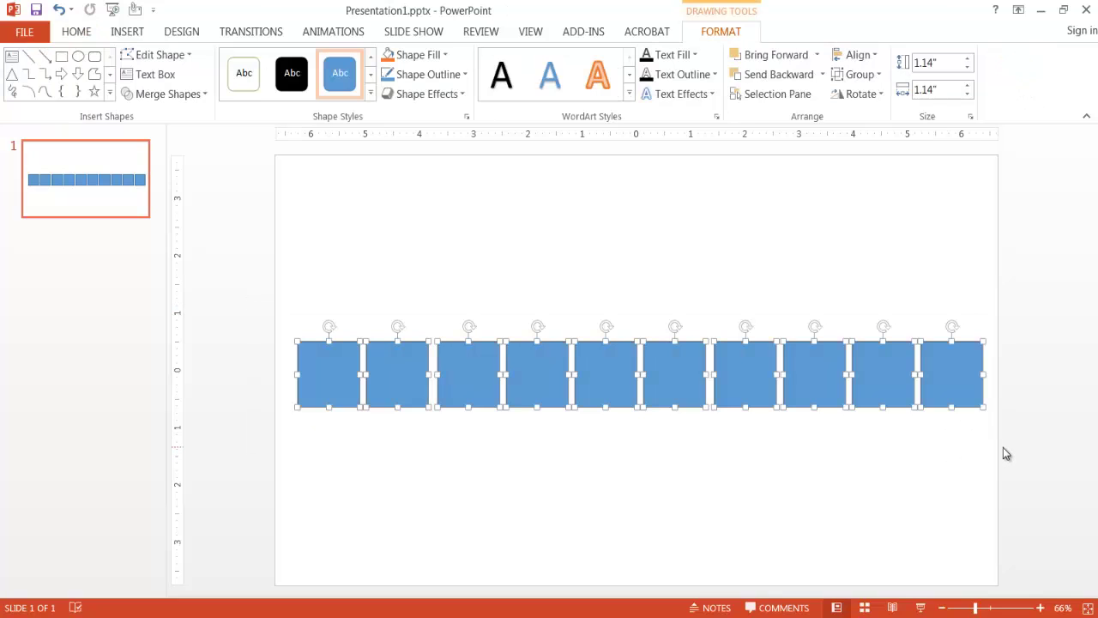
# - Distribute the ten squares horizontally so the gaps between them are equal
pyautogui.click(858, 55)
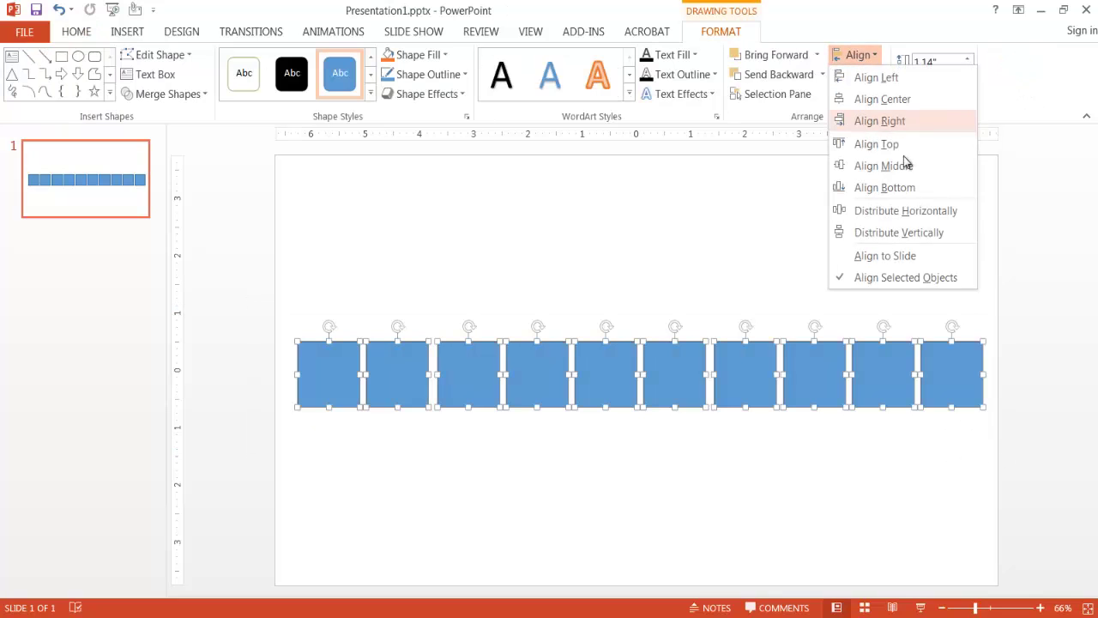
pyautogui.click(889, 212)
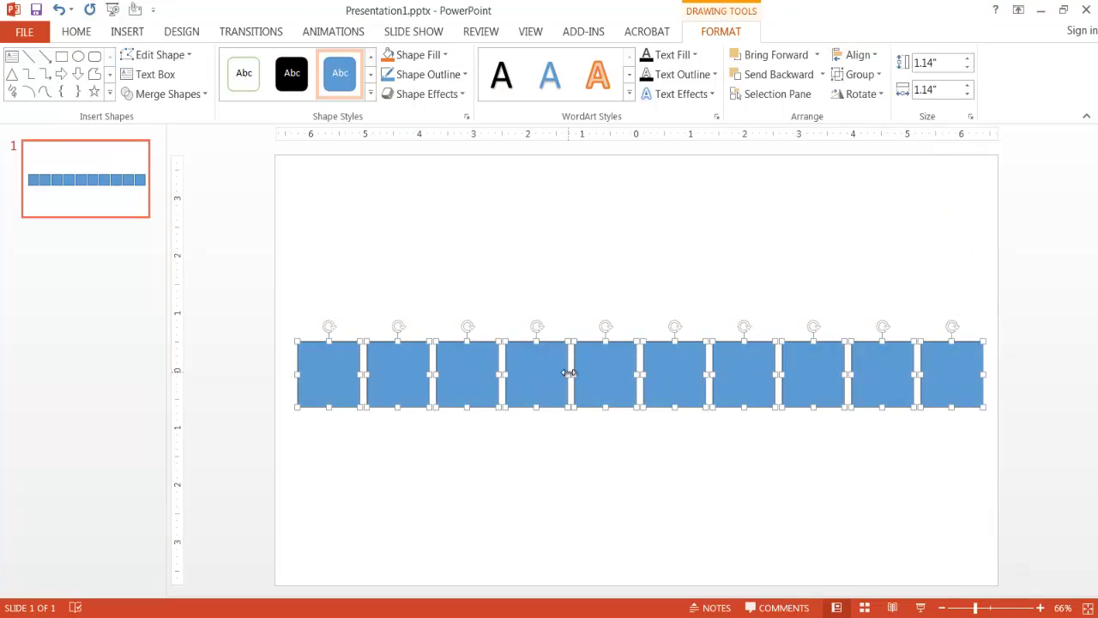
# - Group the ten selected squares into a single row object
pyautogui.rightClick(404, 379)
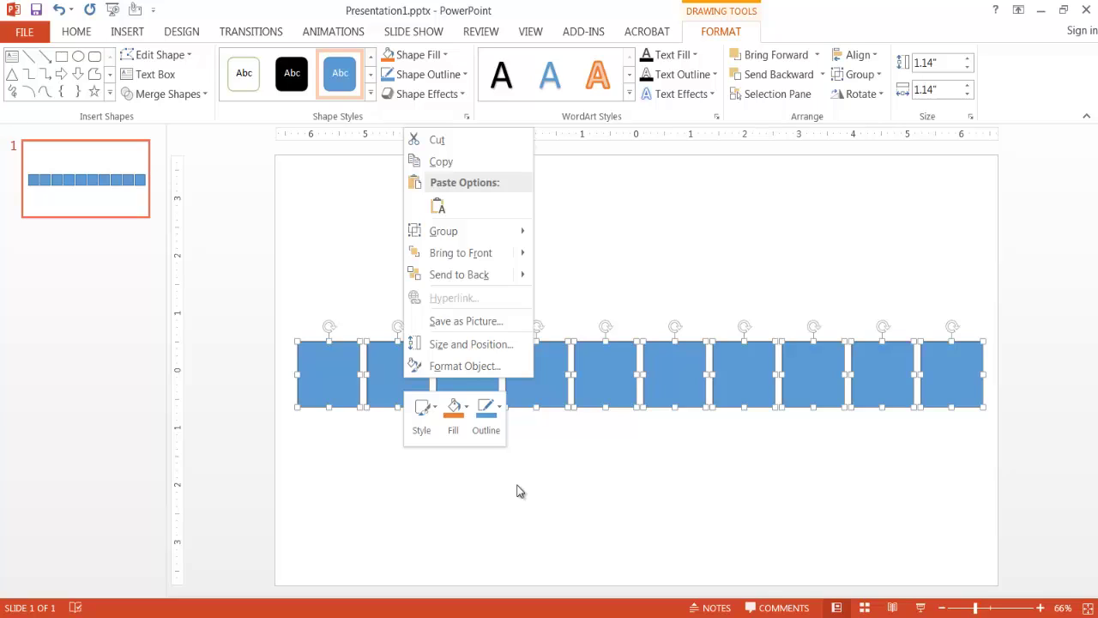
pyautogui.press('Escape')
pyautogui.hotkey('ctrl', 'g')
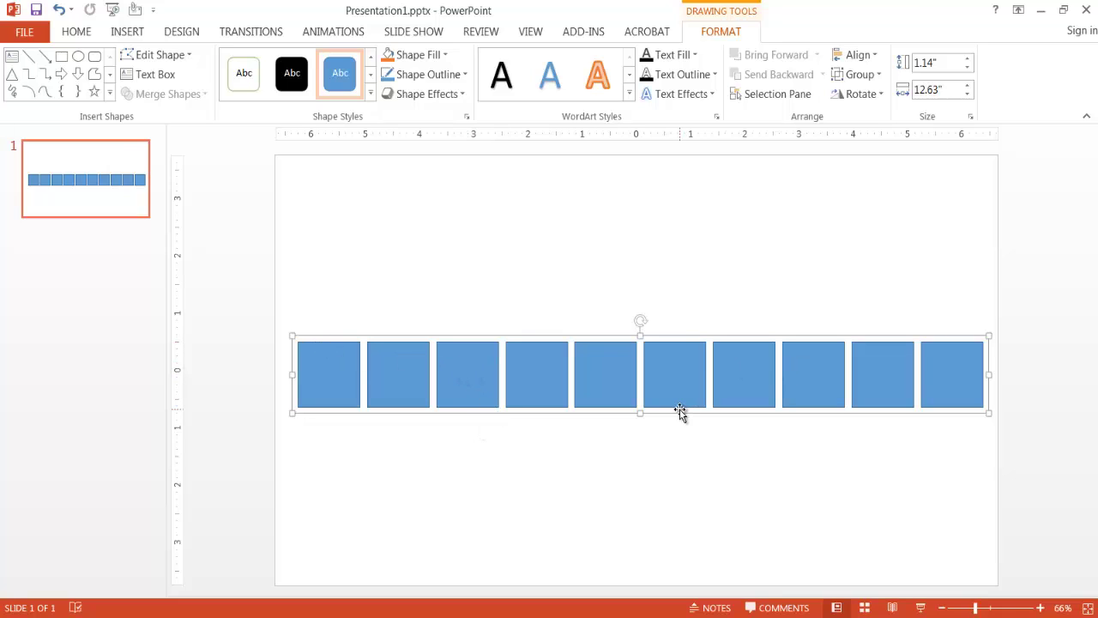
# - Duplicate the row twice into rows stacked below, then select all three rows
pyautogui.hotkey('ctrl', 'd')
pyautogui.moveTo(588, 392); pyautogui.dragTo(576, 461)
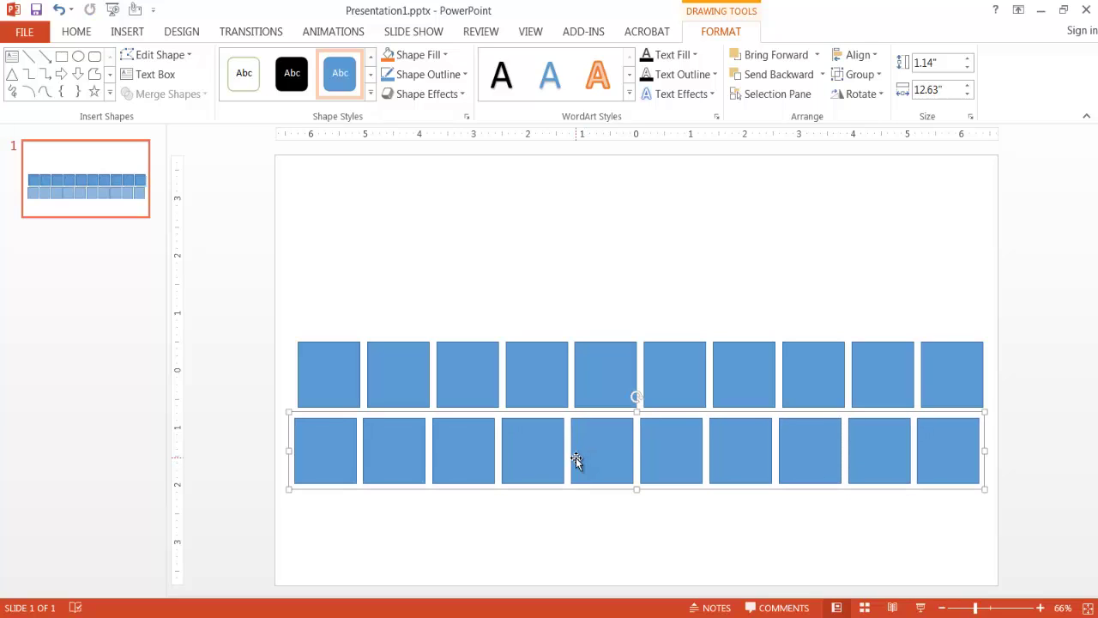
pyautogui.hotkey('ctrl', 'd')
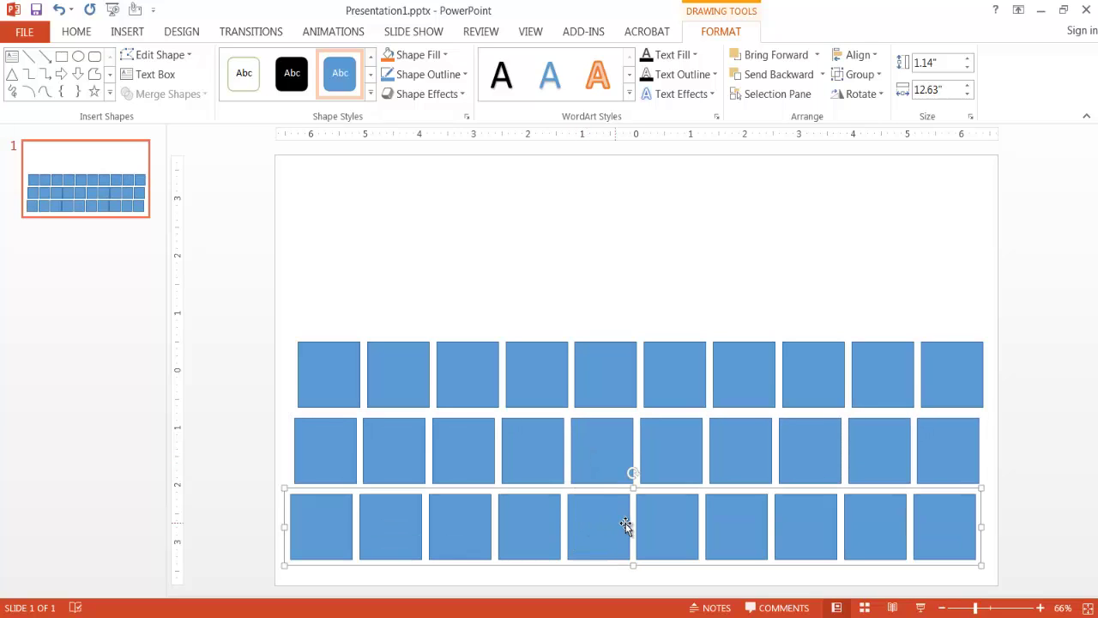
pyautogui.click(338, 413)
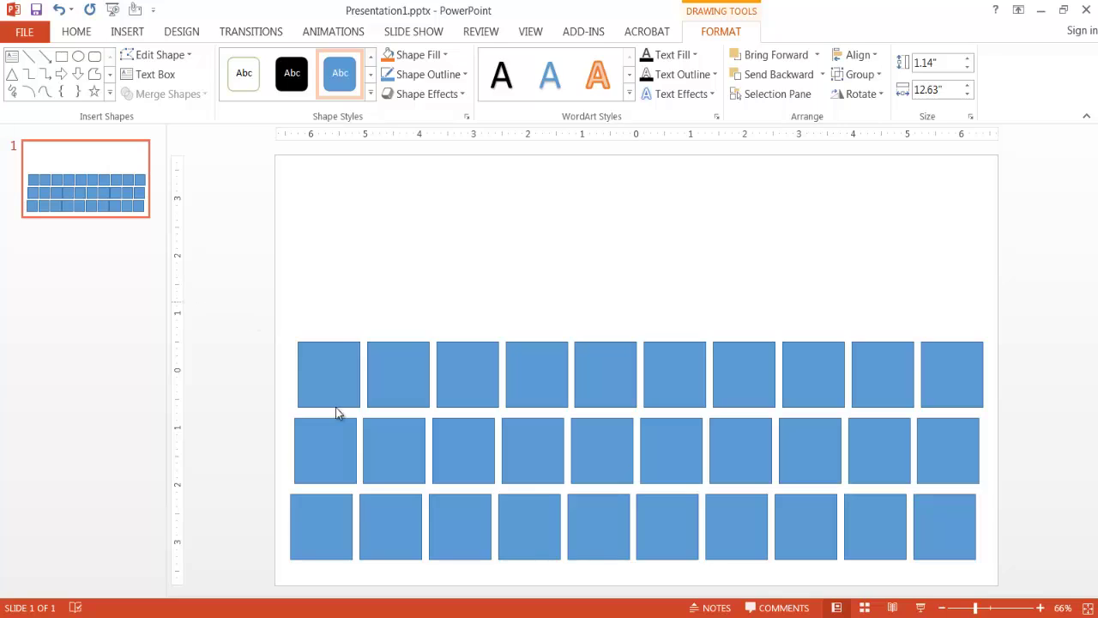
pyautogui.moveTo(237, 301); pyautogui.dragTo(1077, 599)
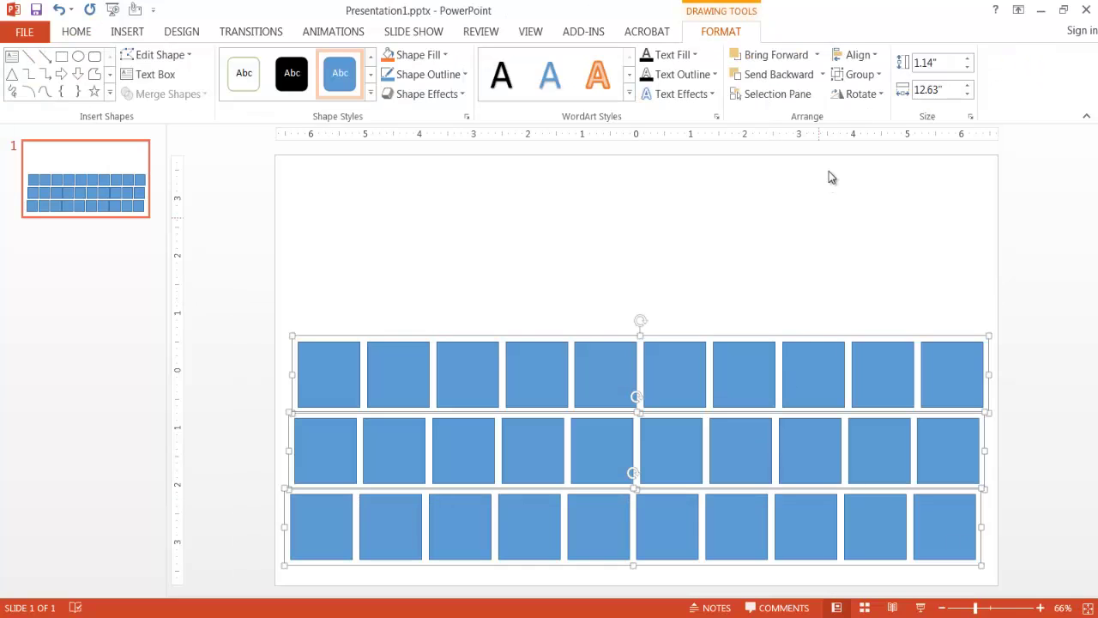
# - Distribute and centre-align the three rows, then group them into a 12.63" × 3.8" grid
pyautogui.click(859, 54)
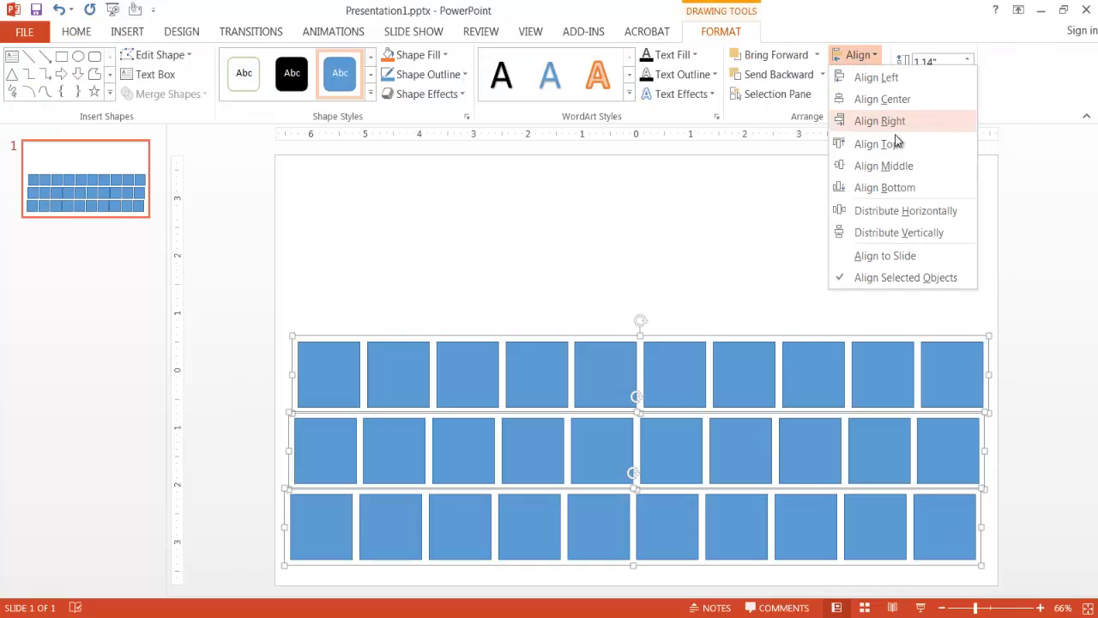
pyautogui.click(928, 215)
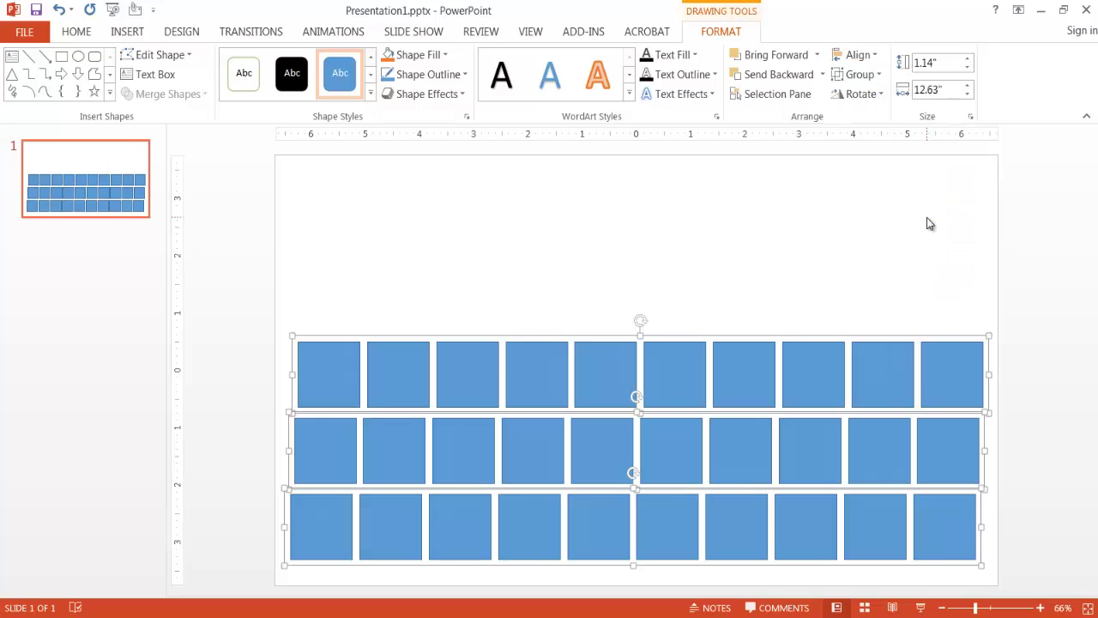
pyautogui.click(865, 56)
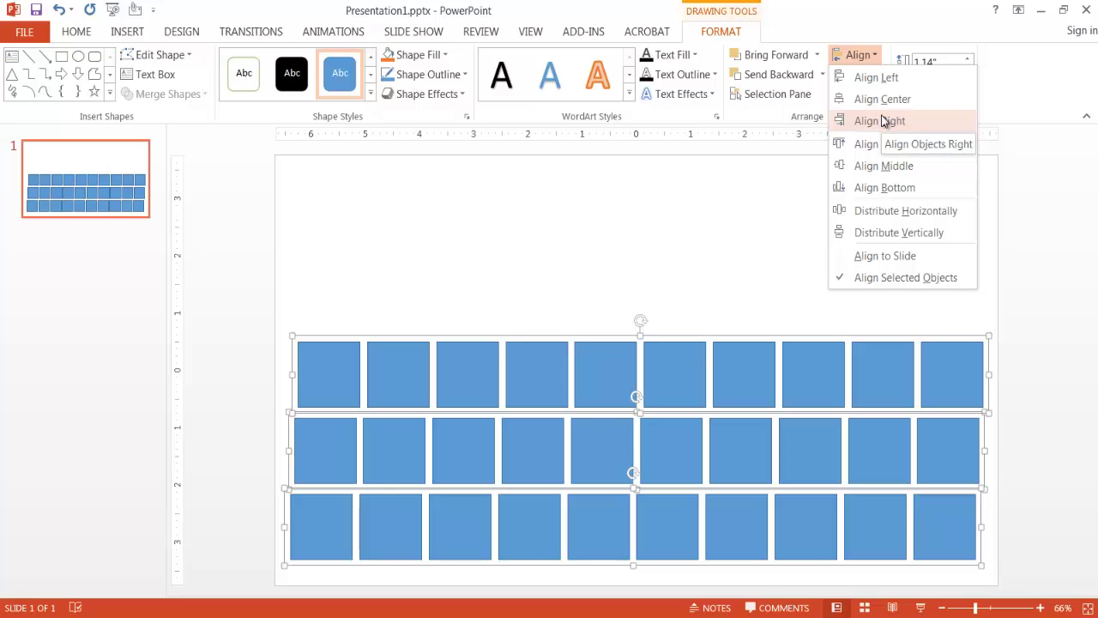
pyautogui.click(883, 99)
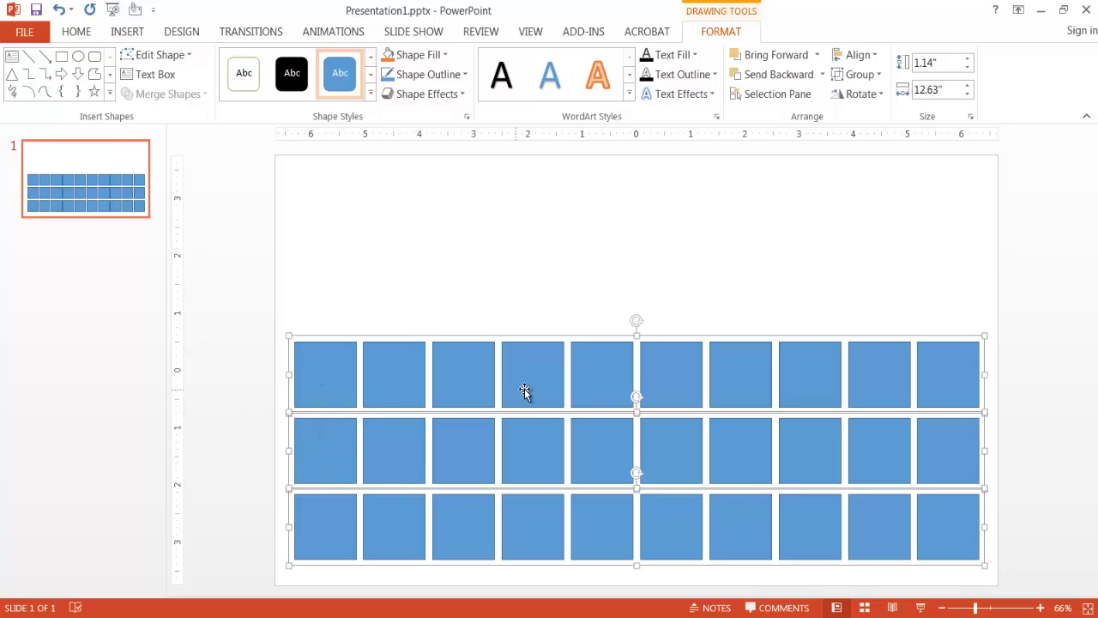
pyautogui.hotkey('ctrl', 'g')
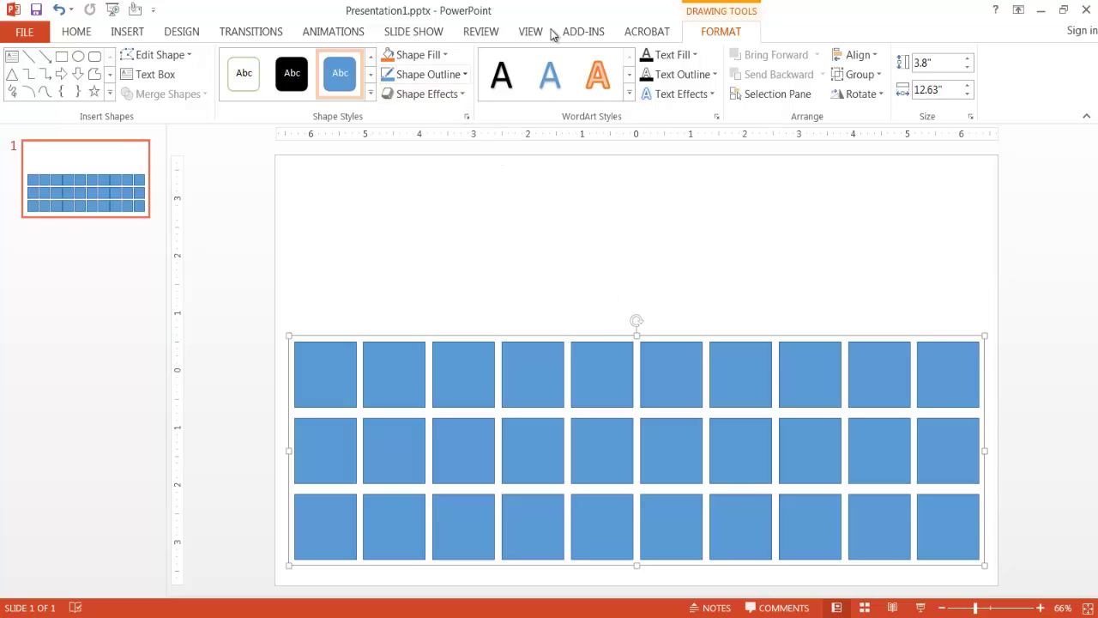
# - Apply the Perspective Relaxed Moderately 3-D rotation preset to the grid
pyautogui.click(434, 96)
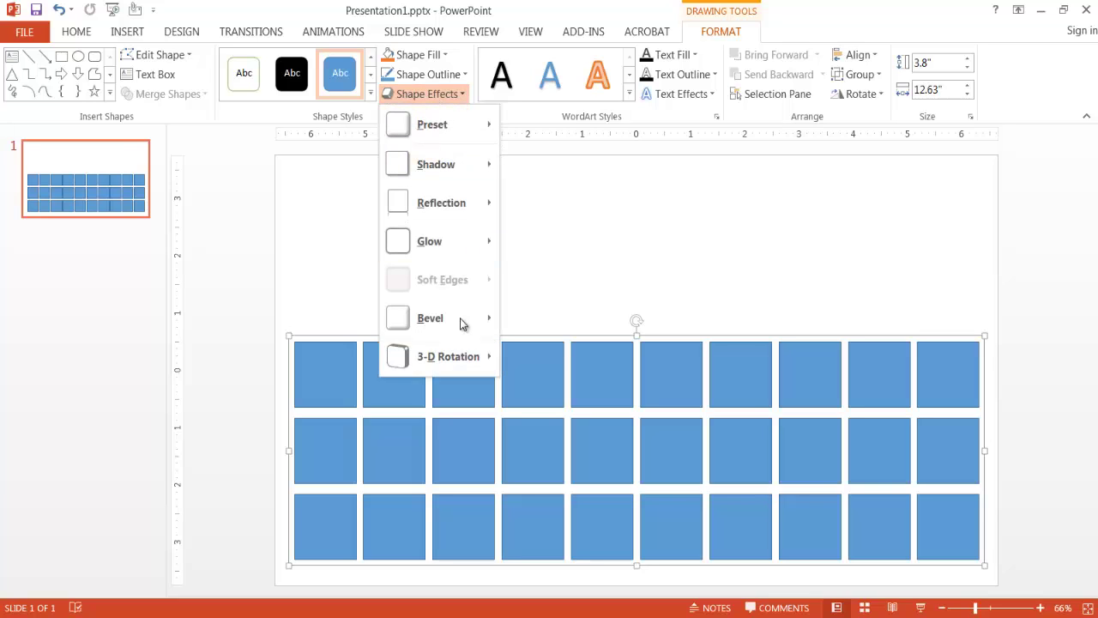
pyautogui.moveTo(475, 369)
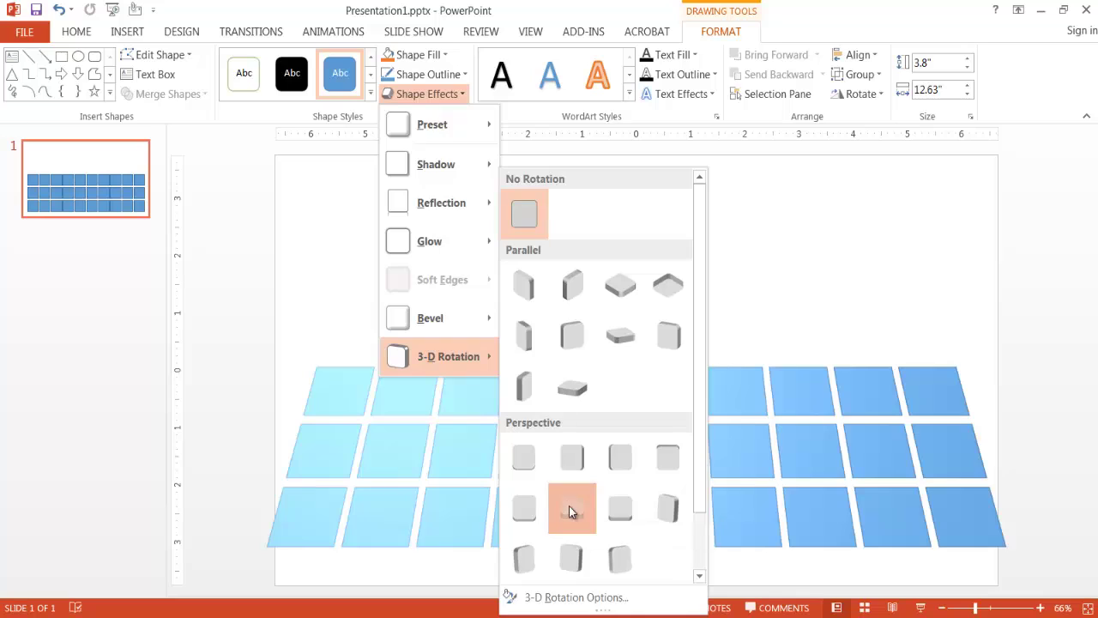
pyautogui.click(571, 509)
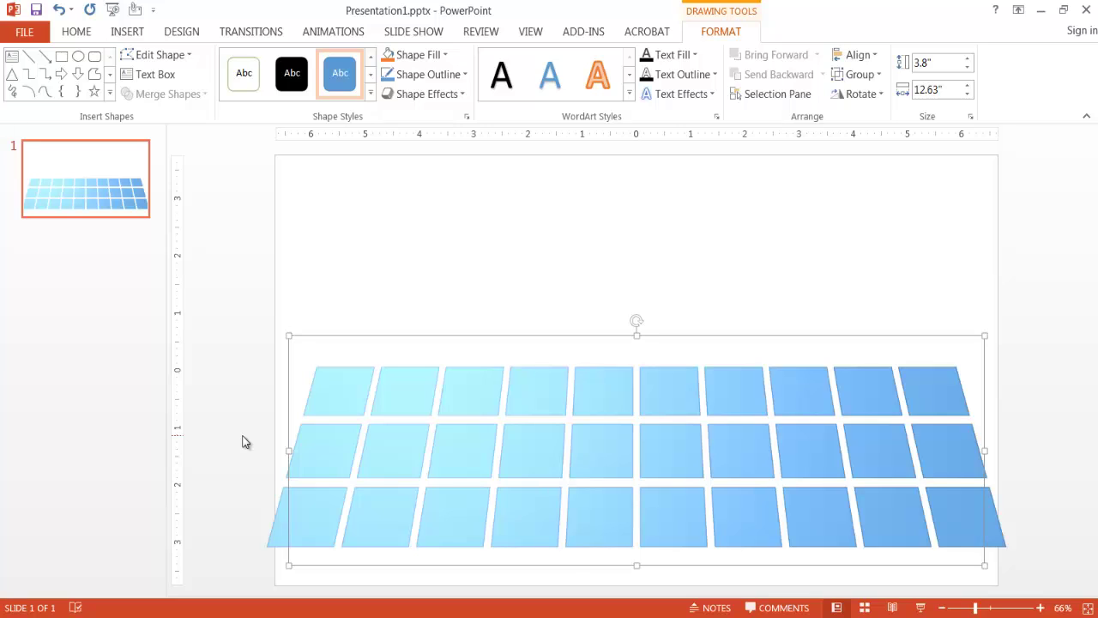
pyautogui.rightClick(326, 348)
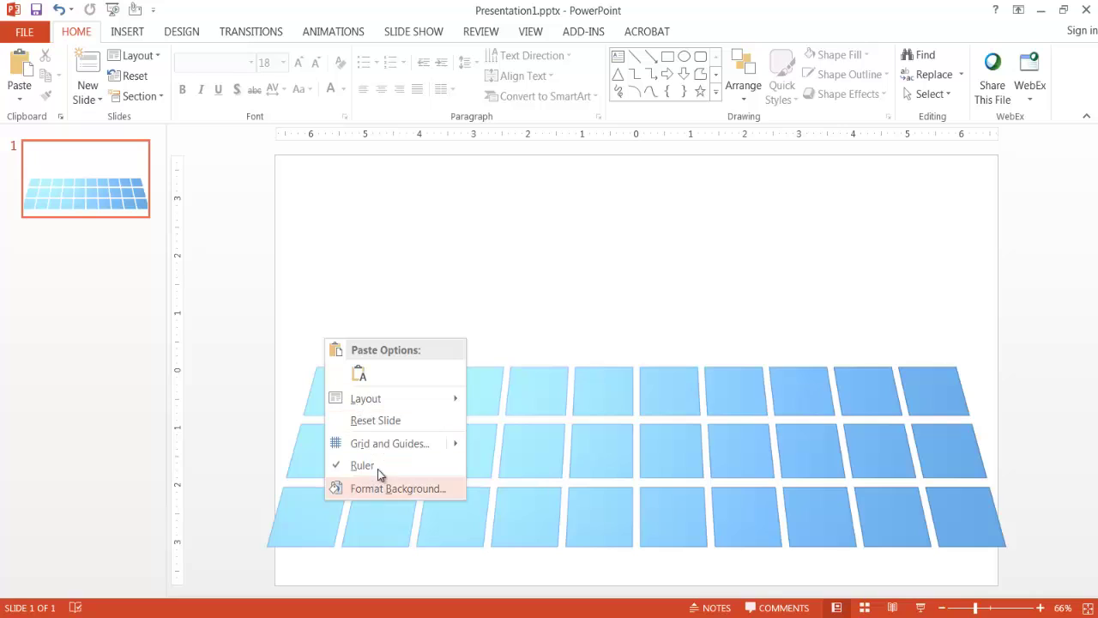
pyautogui.click(309, 455)
pyautogui.click(317, 456)
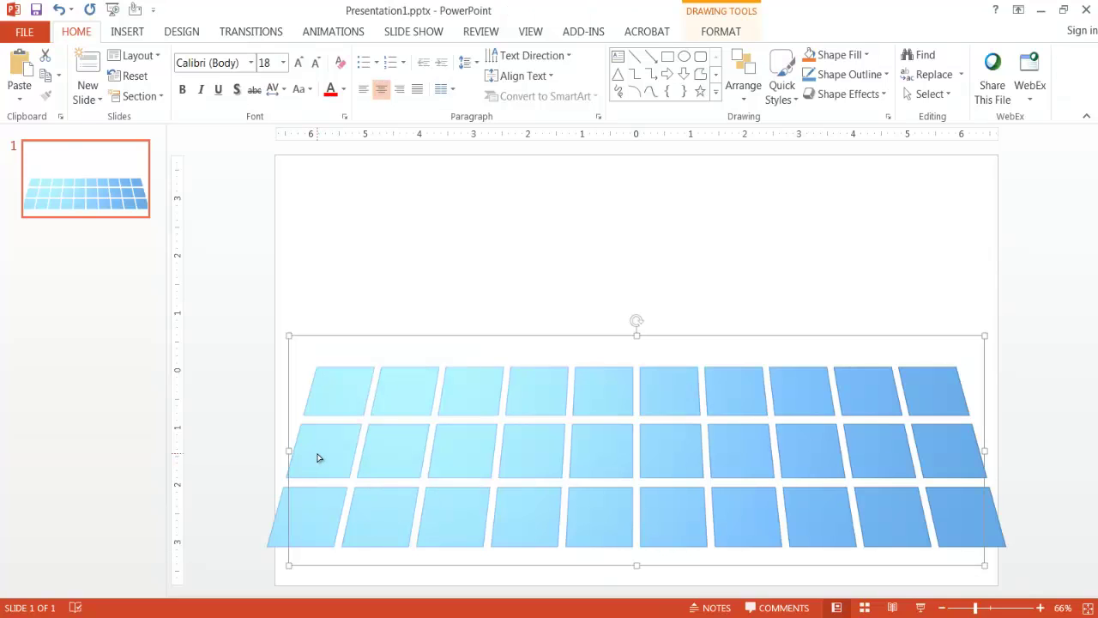
pyautogui.rightClick(318, 459)
pyautogui.click(336, 445)
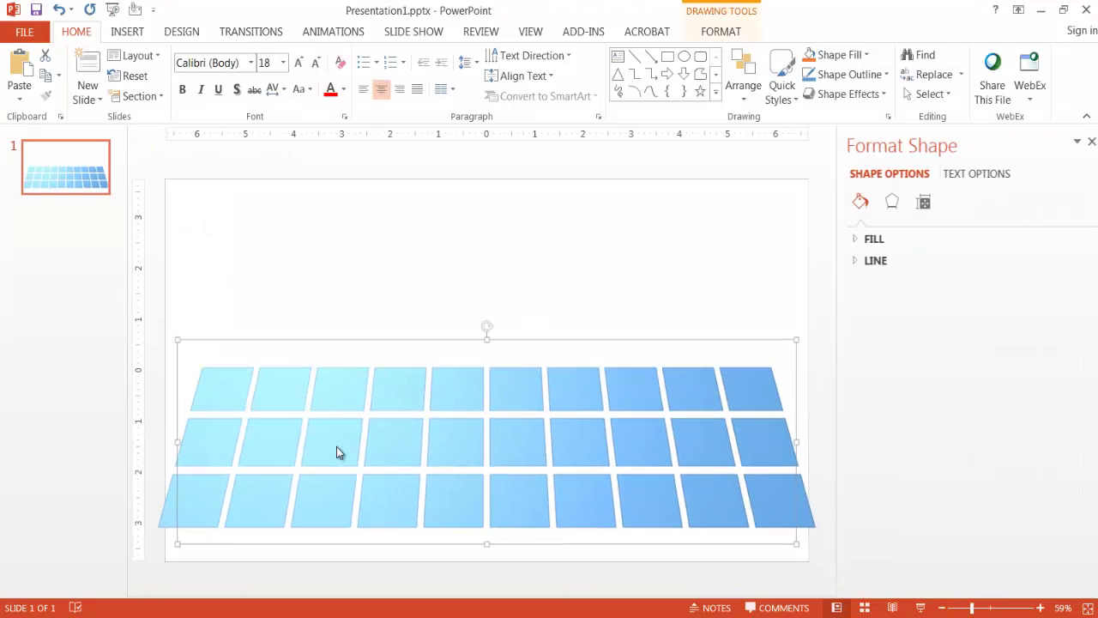
pyautogui.click(885, 206)
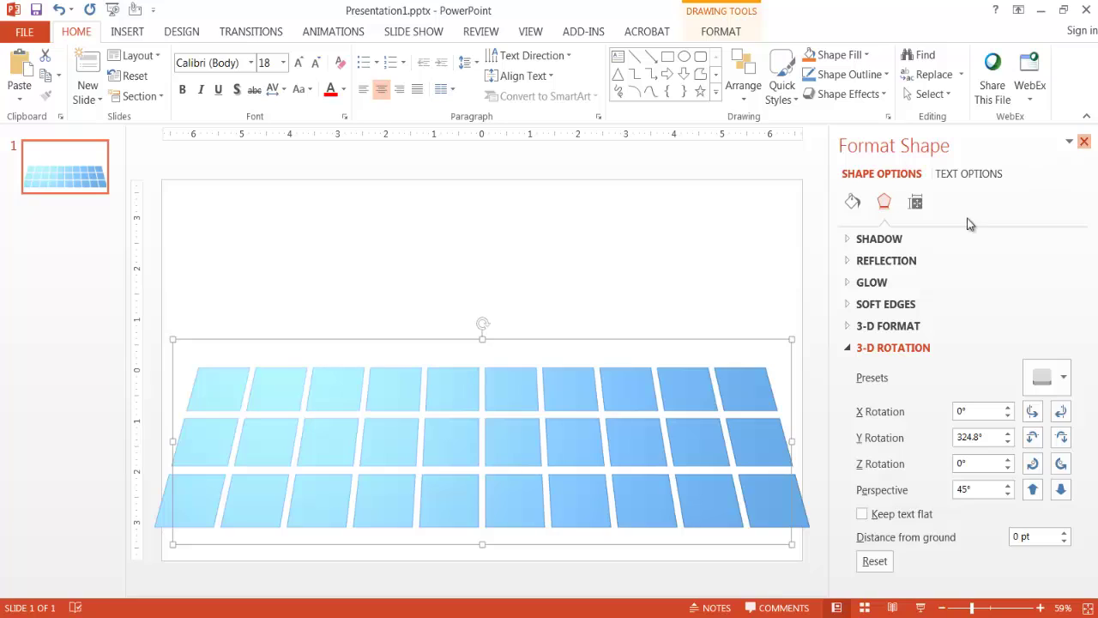
pyautogui.click(1085, 141)
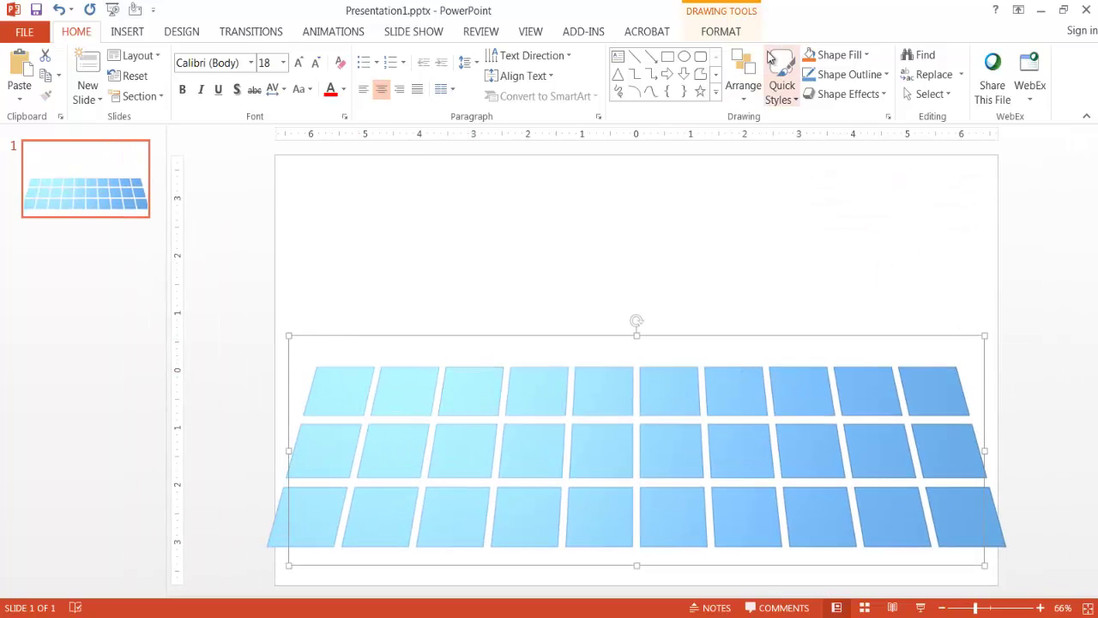
# - Bring up the 3-D Rotation Options pane from the grid's Shape Effects
pyautogui.click(722, 35)
pyautogui.click(455, 93)
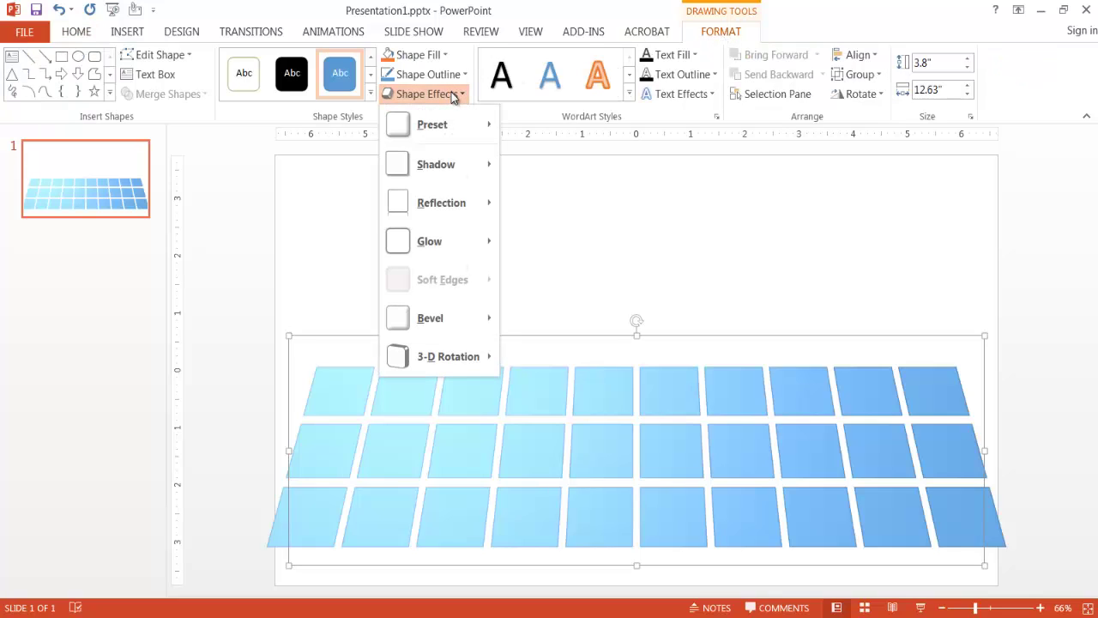
pyautogui.moveTo(438, 362)
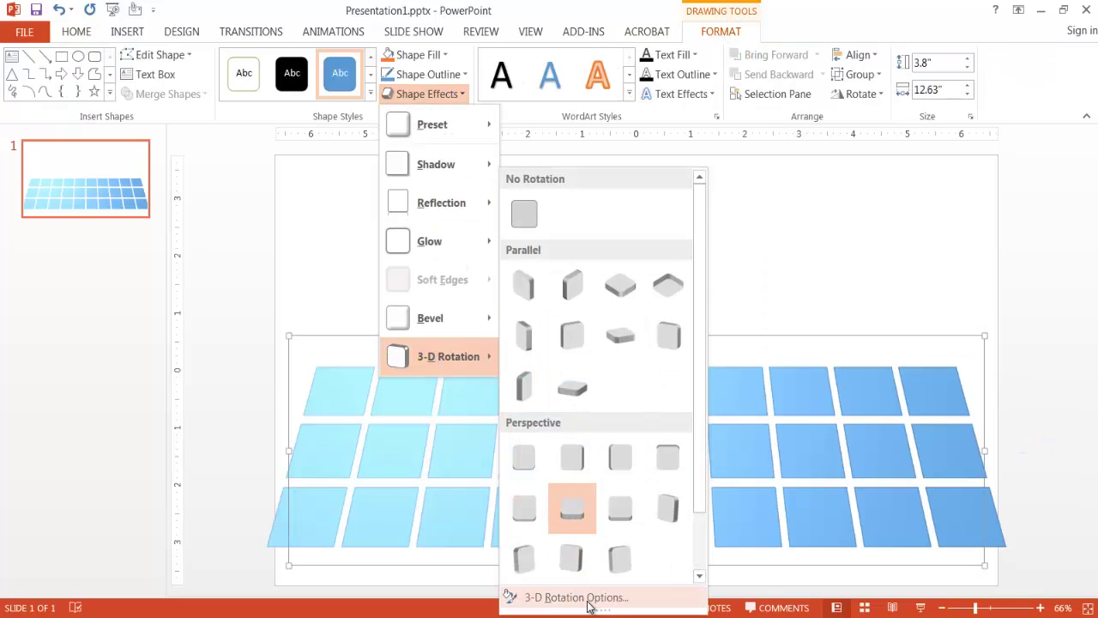
pyautogui.click(587, 599)
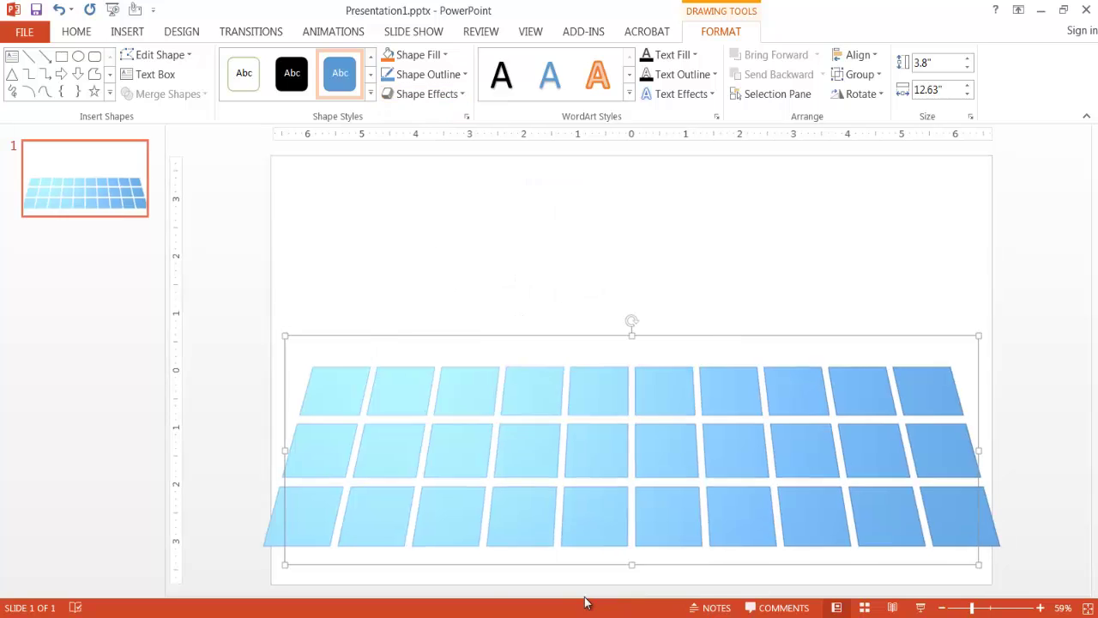